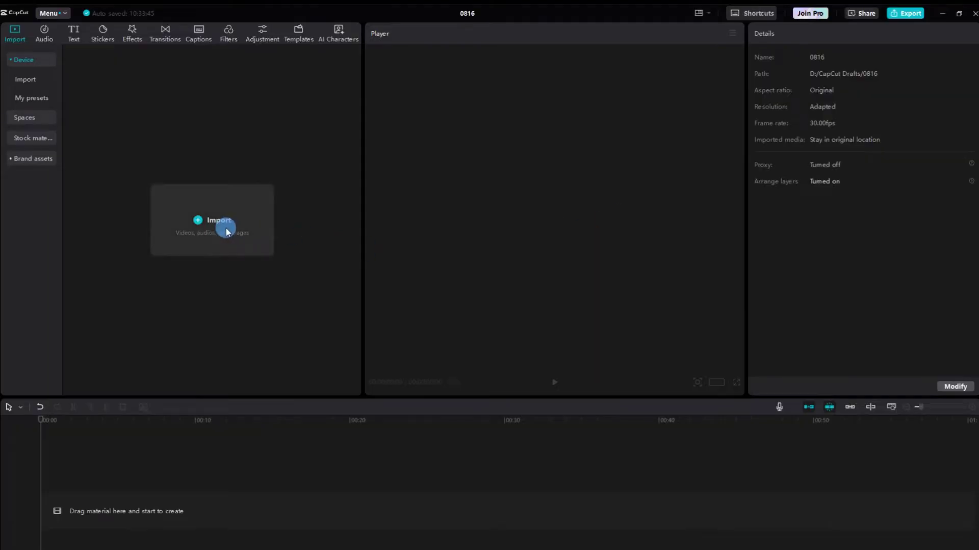
# Import the robin video and add it to the timeline.
pyautogui.click(226, 233)
pyautogui.doubleClick(74, 381)
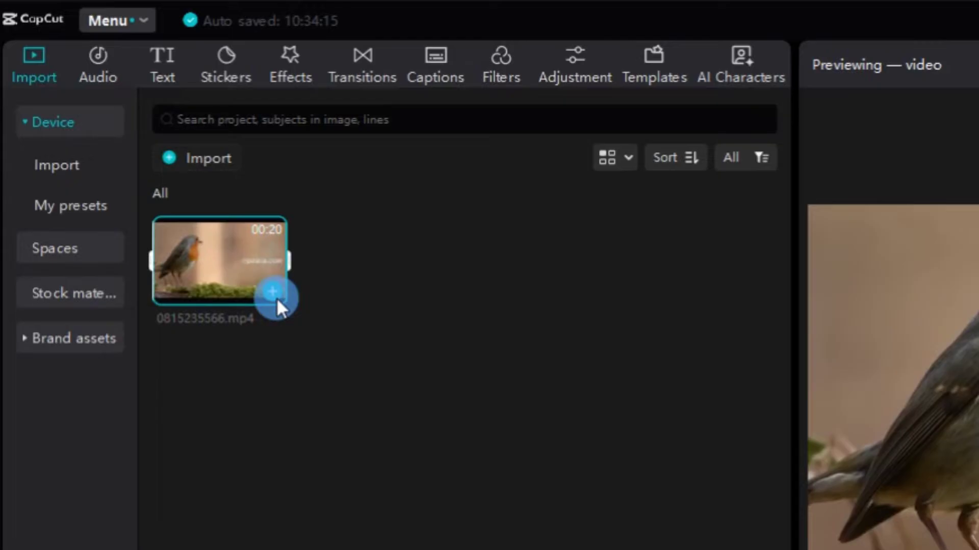
pyautogui.click(274, 295)
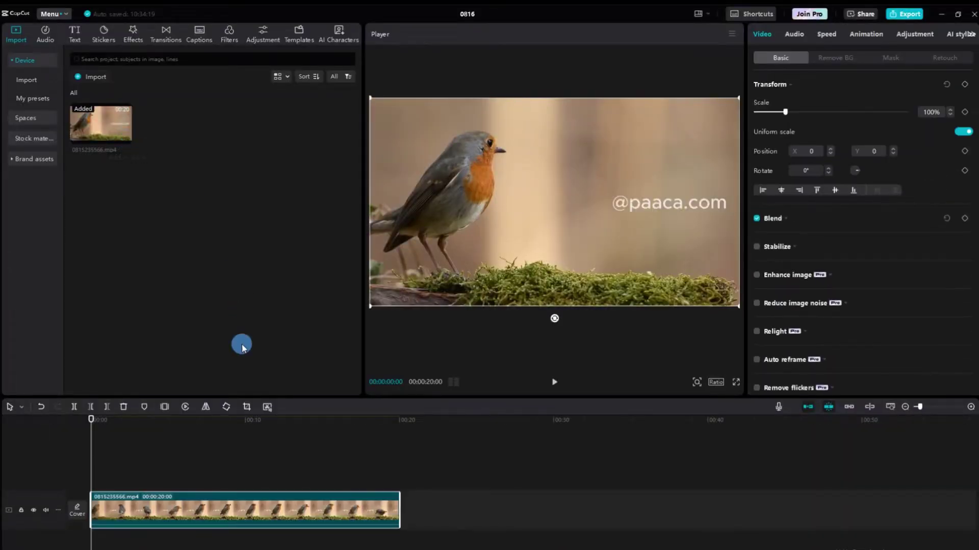
# Play the clip, jump to around 18 seconds, and start exporting that still frame.
pyautogui.click(552, 384)
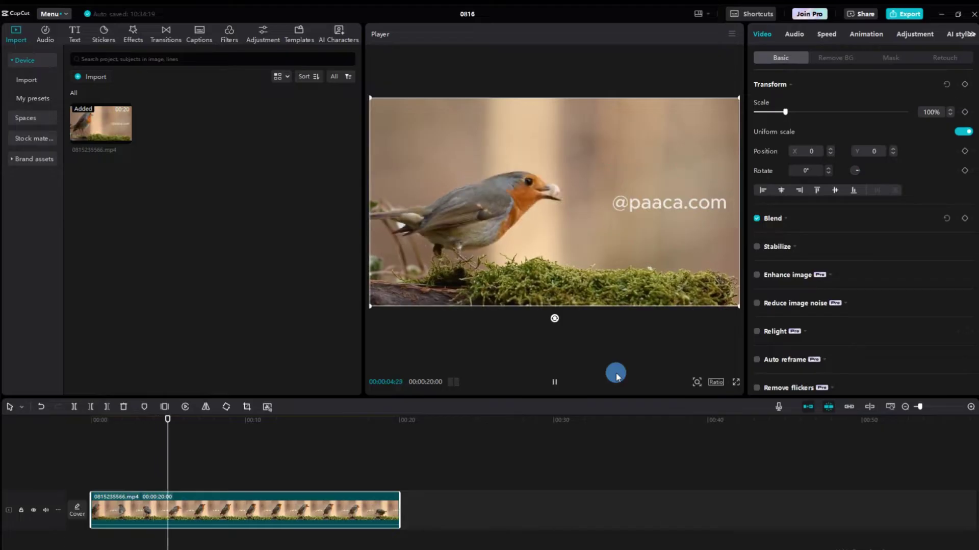
pyautogui.moveTo(389, 425)
pyautogui.mouseDown()
pyautogui.moveTo(240, 430)
pyautogui.moveTo(256, 428)
pyautogui.mouseUp()
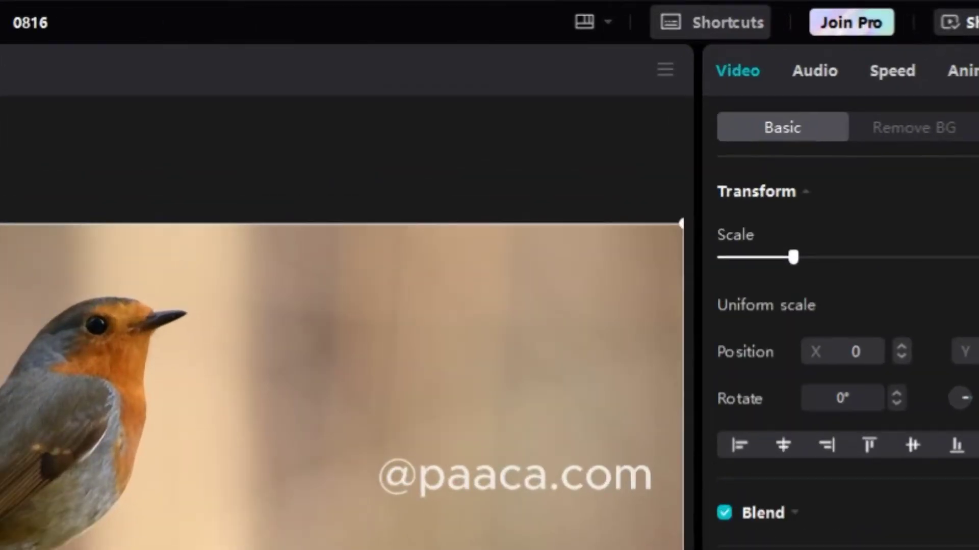
pyautogui.click(665, 69)
pyautogui.click(647, 206)
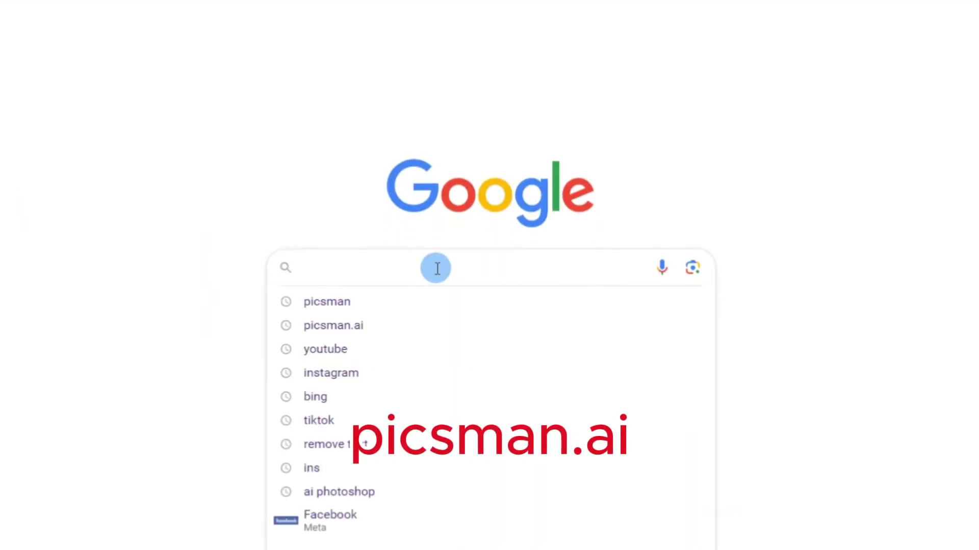
pyautogui.write('picsman.ai')
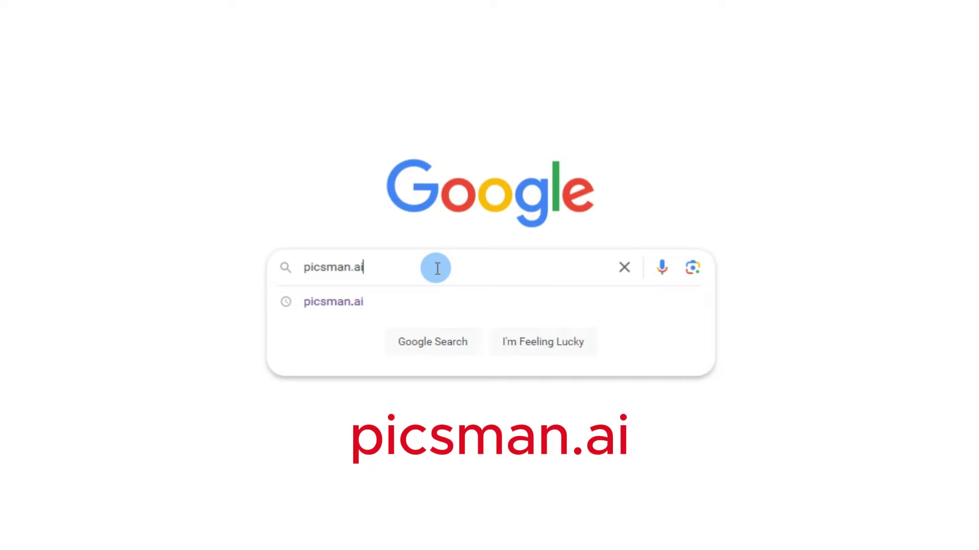
# Search Google for picsman.ai, open the Picsman site, and open its Magic Eraser tool.
pyautogui.press('Return')
pyautogui.click(558, 249)
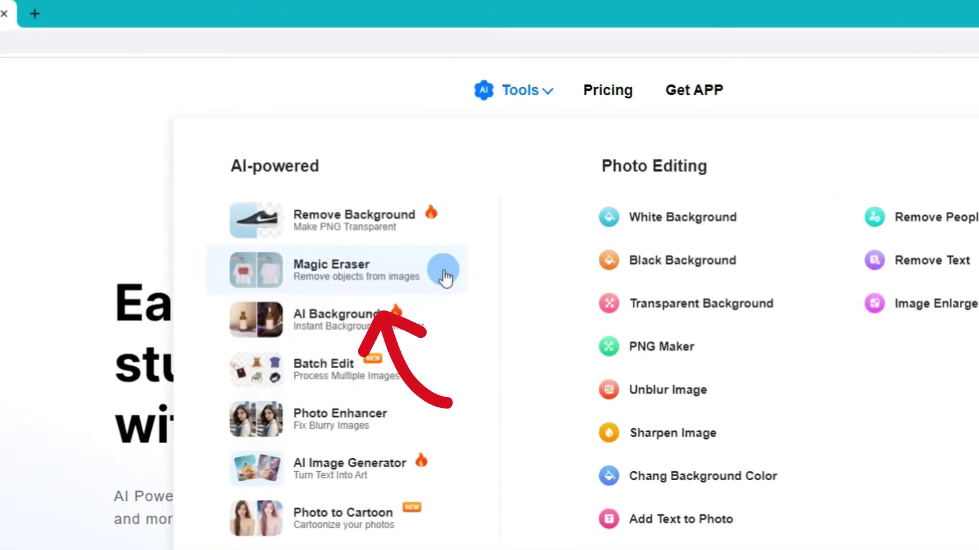
pyautogui.click(444, 277)
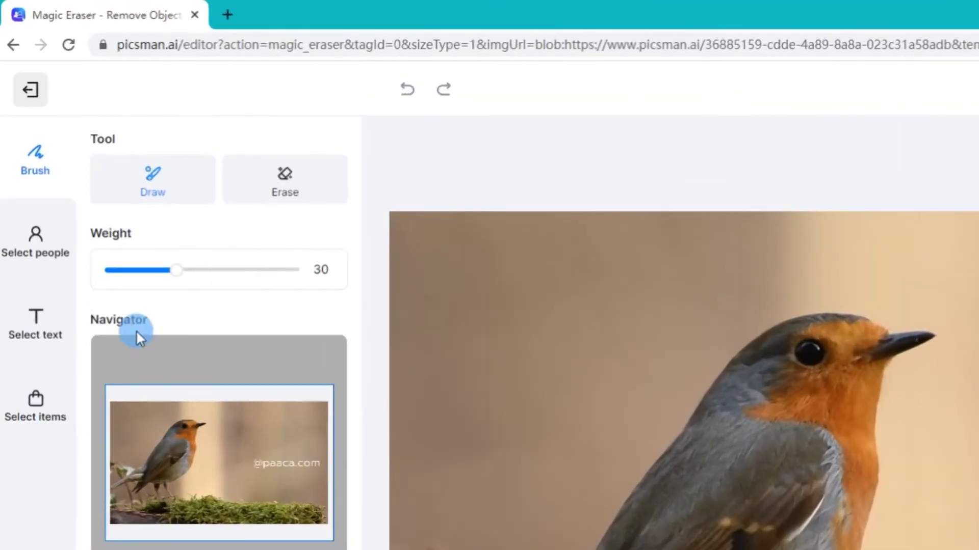
pyautogui.click(52, 344)
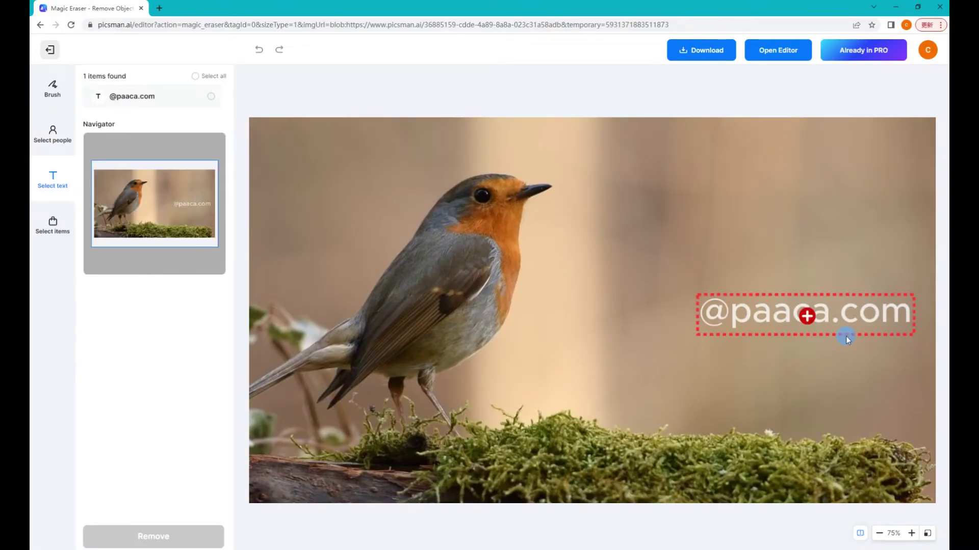
pyautogui.click(807, 319)
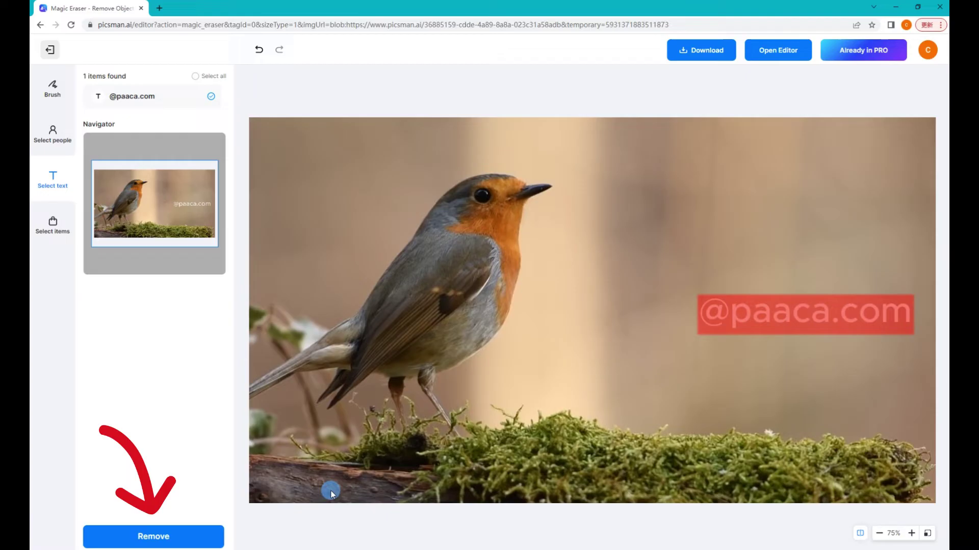
pyautogui.click(200, 535)
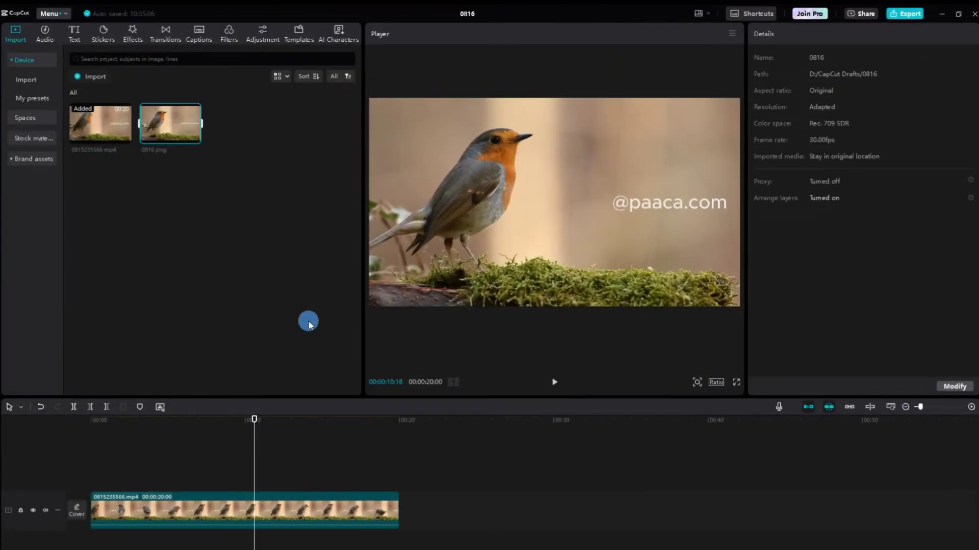
# Import the erased PNG onto a track above the video and stretch it to about 17 seconds.
pyautogui.click(91, 80)
pyautogui.doubleClick(77, 489)
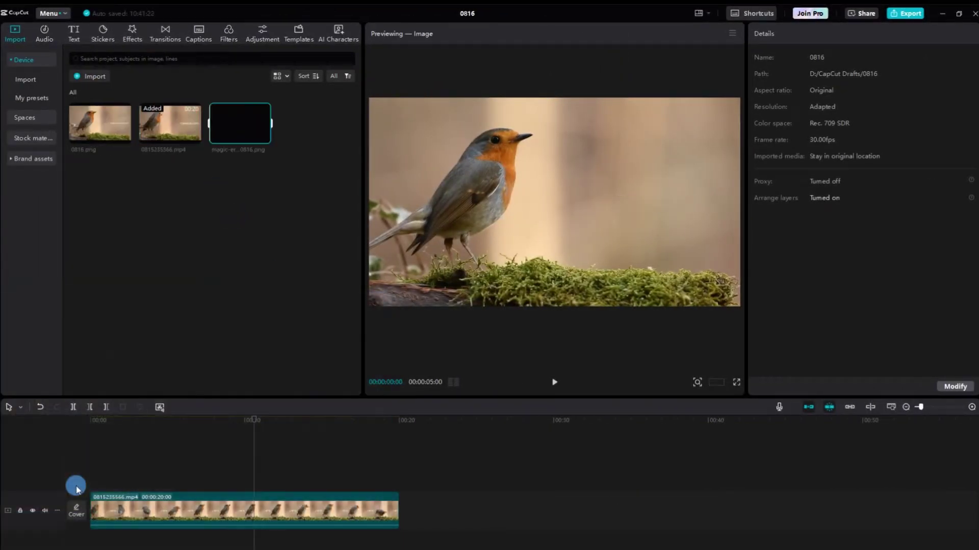
pyautogui.moveTo(239, 122); pyautogui.dragTo(233, 346)
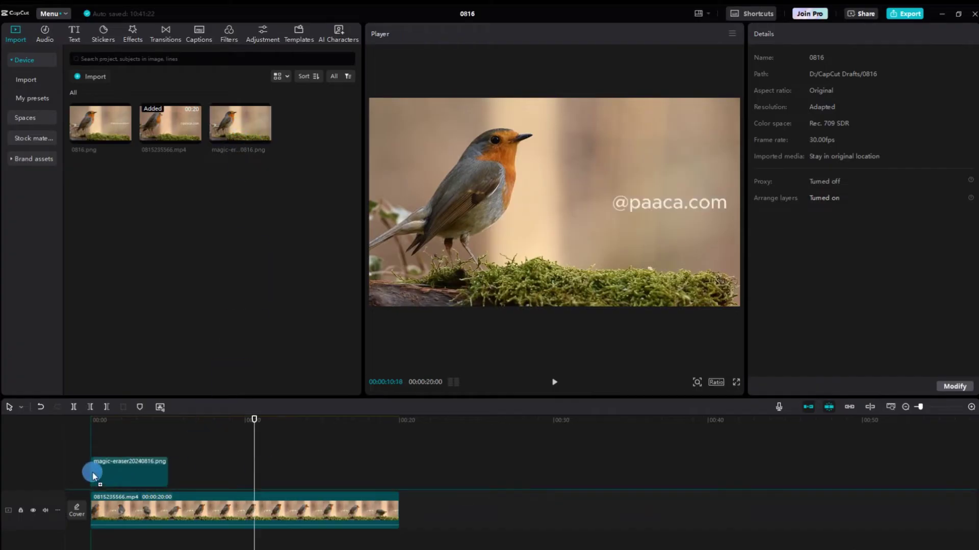
pyautogui.moveTo(94, 476); pyautogui.dragTo(96, 475)
pyautogui.click(138, 475)
pyautogui.moveTo(170, 468); pyautogui.dragTo(369, 475)
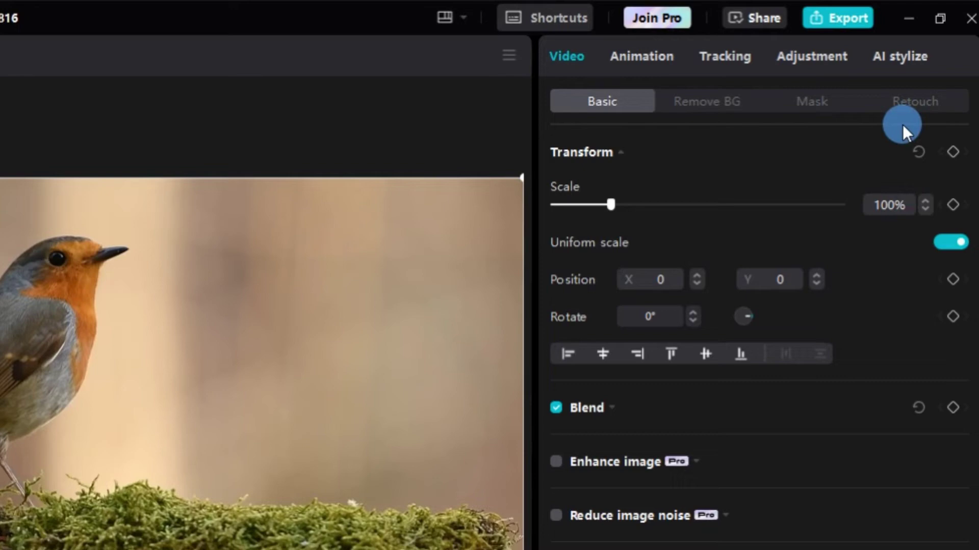
# Add a rectangle mask to the image overlay, moved over the watermark and shrunk to a thin strip.
pyautogui.click(891, 59)
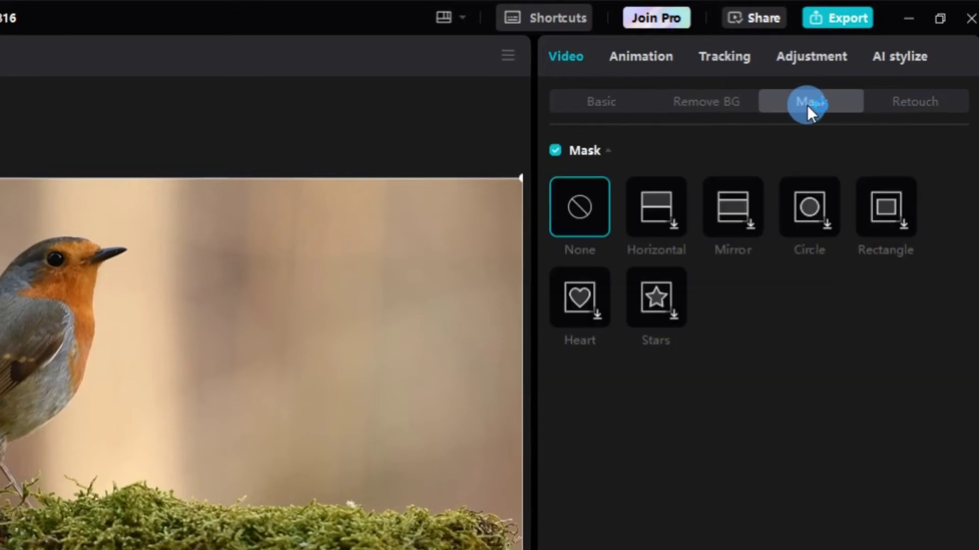
pyautogui.click(882, 218)
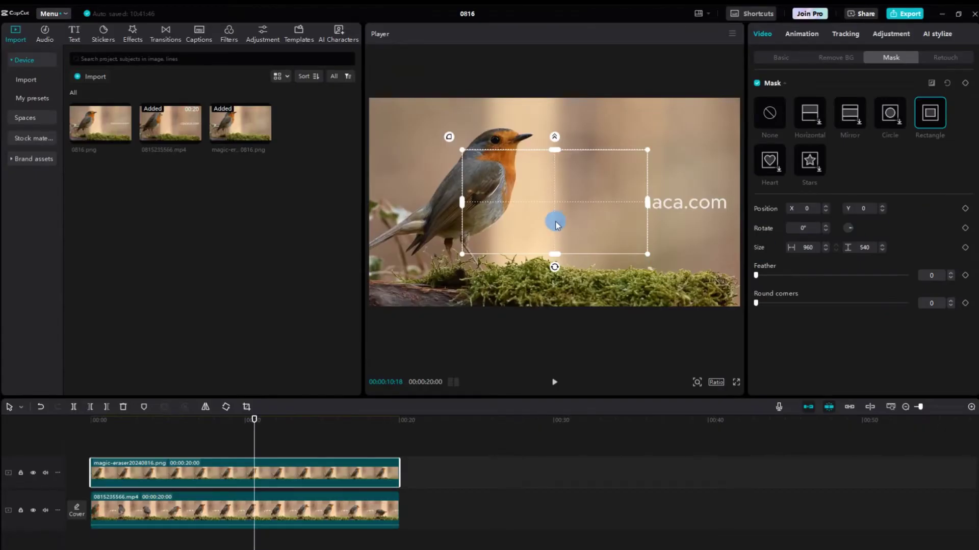
pyautogui.moveTo(516, 226); pyautogui.dragTo(603, 223)
pyautogui.moveTo(640, 251); pyautogui.dragTo(640, 217)
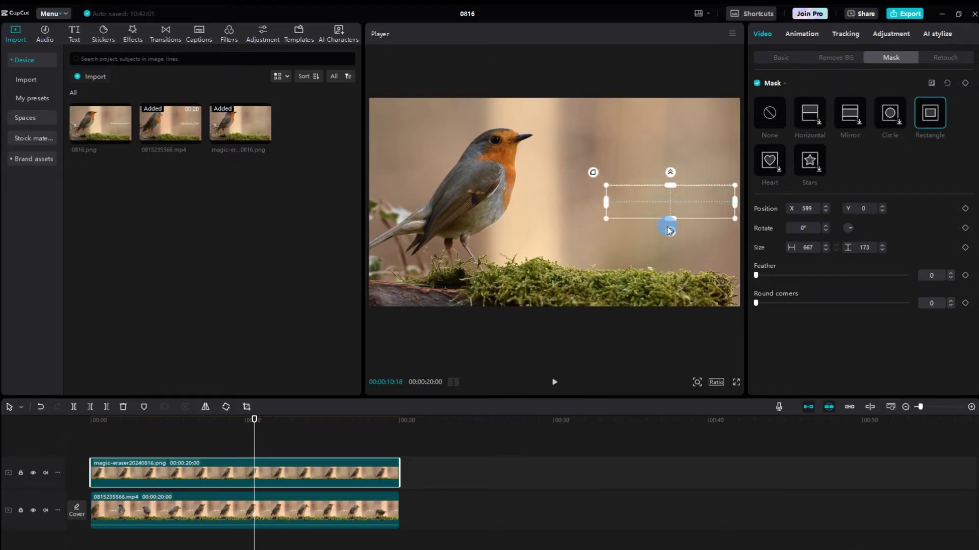
pyautogui.moveTo(472, 431); pyautogui.dragTo(355, 422)
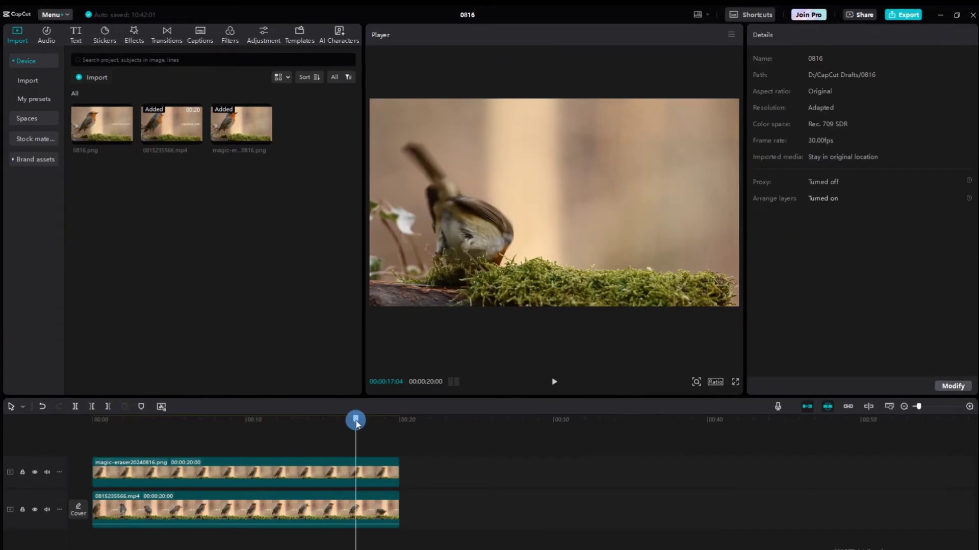
pyautogui.click(242, 420)
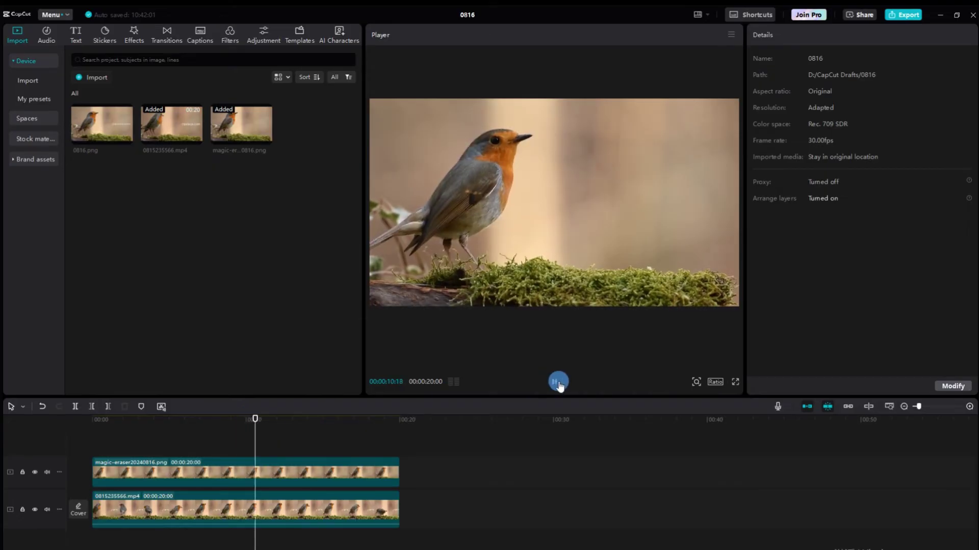